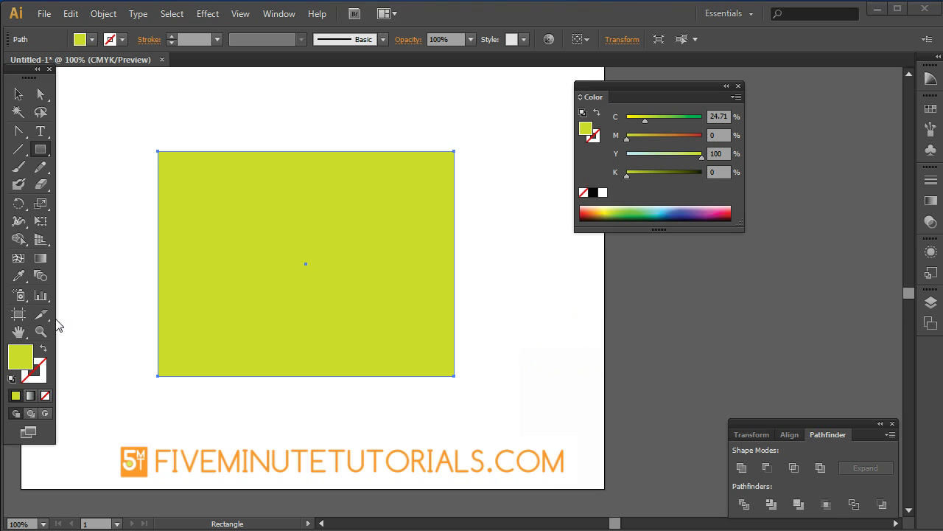
Activate the Gradient tool, open the Gradient panel as a floating panel and arrange it with the Color panel beside the rectangle
{"action": "left_click", "coordinate": [40, 263]}
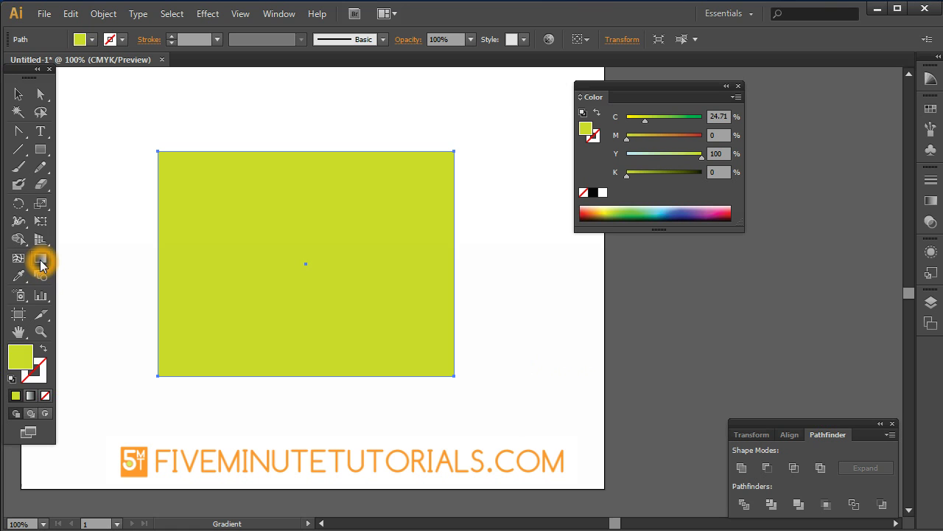
{"action": "left_click", "coordinate": [40, 259]}
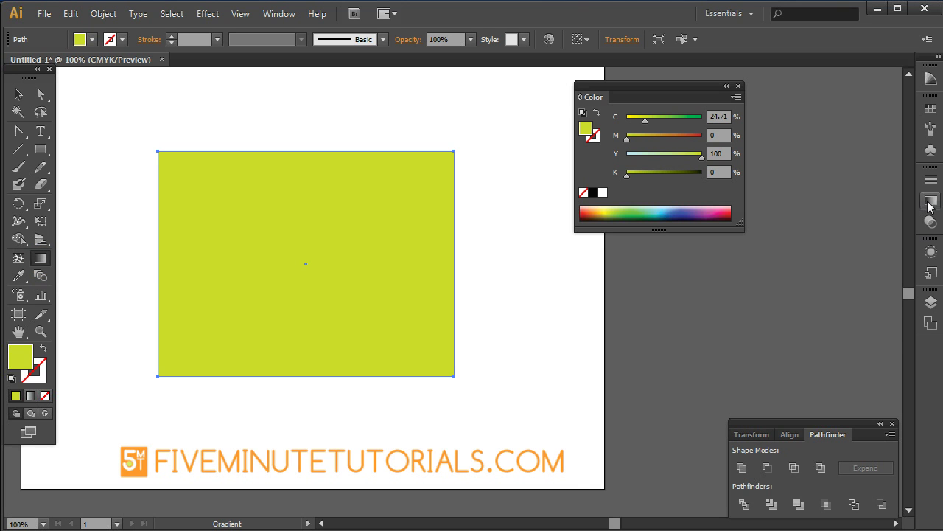
{"action": "double_click", "coordinate": [39, 258]}
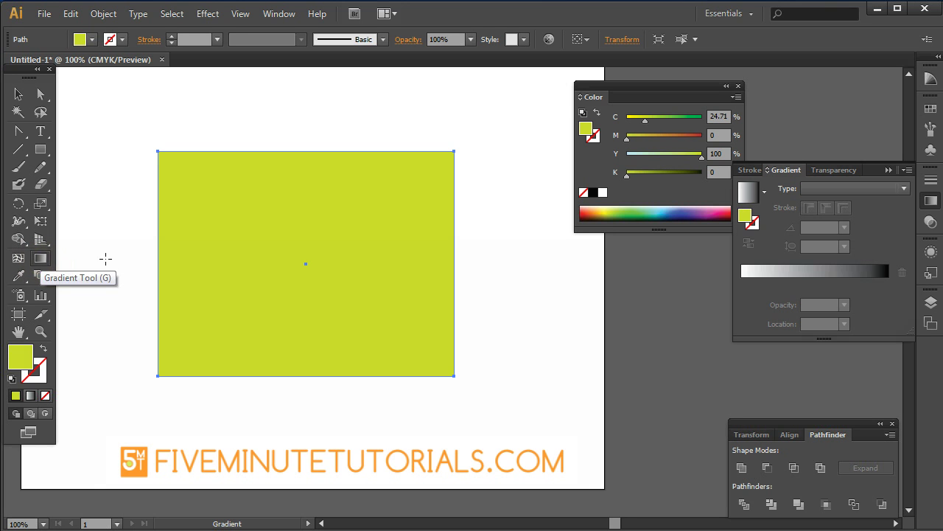
{"action": "left_click", "coordinate": [629, 255]}
{"action": "left_click_drag", "start_coordinate": [786, 169], "coordinate": [536, 274]}
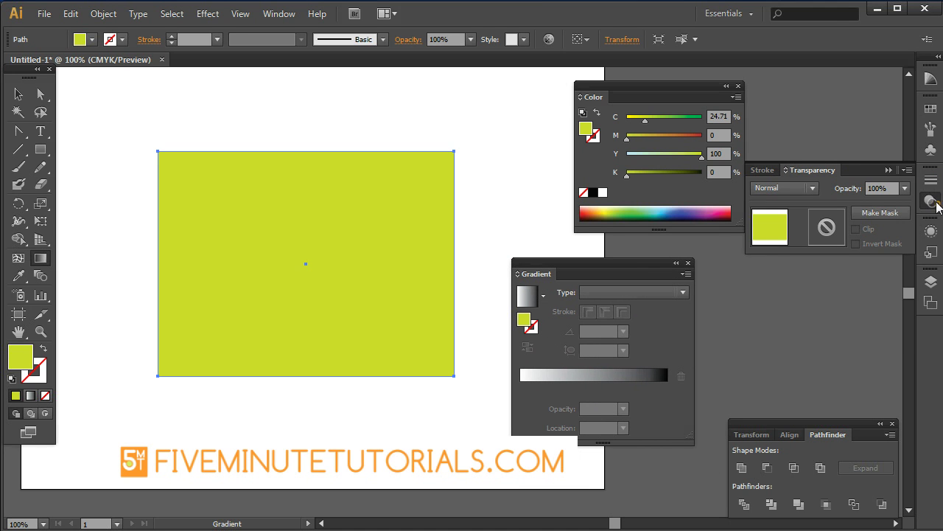
{"action": "left_click", "coordinate": [825, 269]}
{"action": "left_click_drag", "start_coordinate": [636, 261], "coordinate": [623, 257]}
{"action": "left_click_drag", "start_coordinate": [670, 89], "coordinate": [598, 84]}
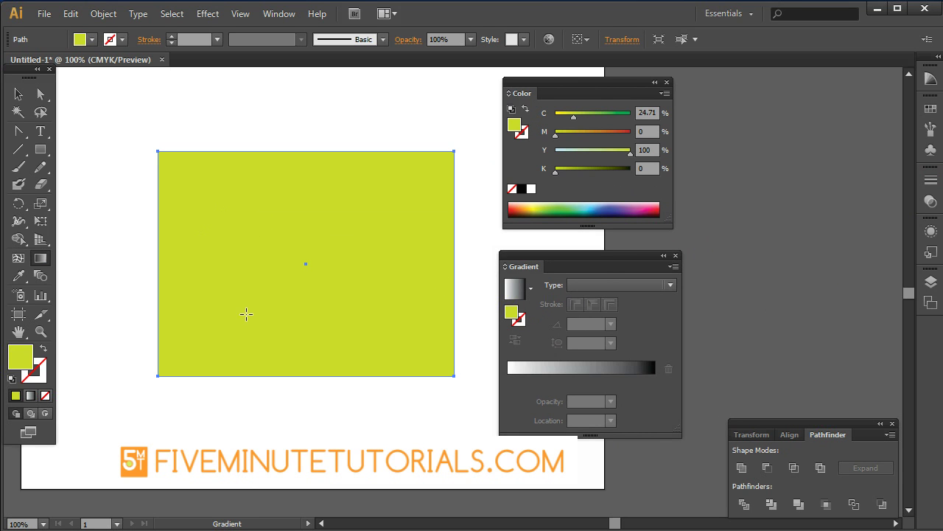
Apply a Linear gradient fill to the selected rectangle
{"action": "left_click", "coordinate": [599, 286]}
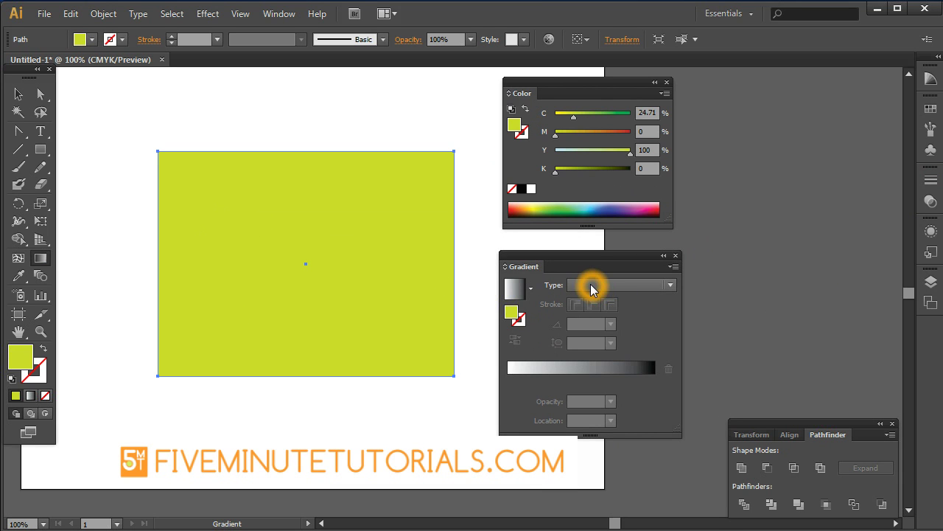
{"action": "left_click", "coordinate": [622, 303]}
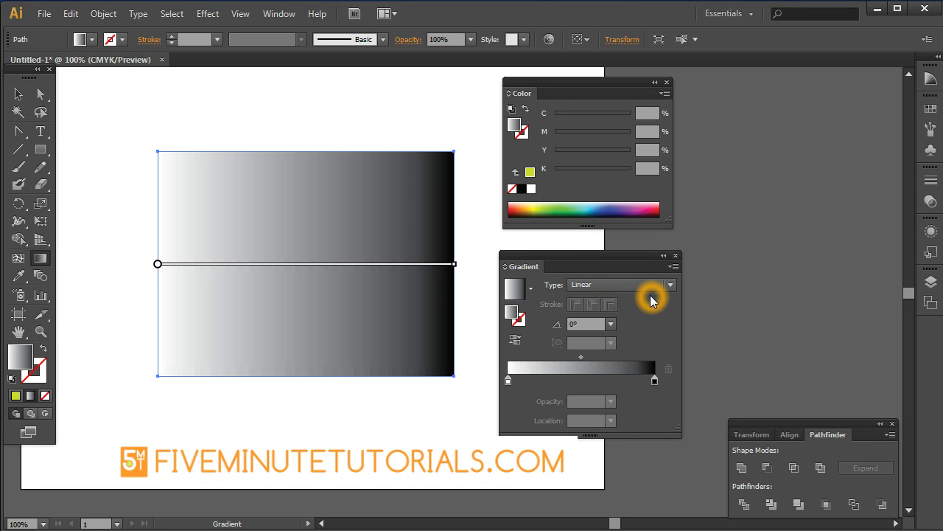
Examine the gradient annotator across the rectangle, including its start, its end and the color stops along the bar
{"action": "left_click", "coordinate": [301, 294]}
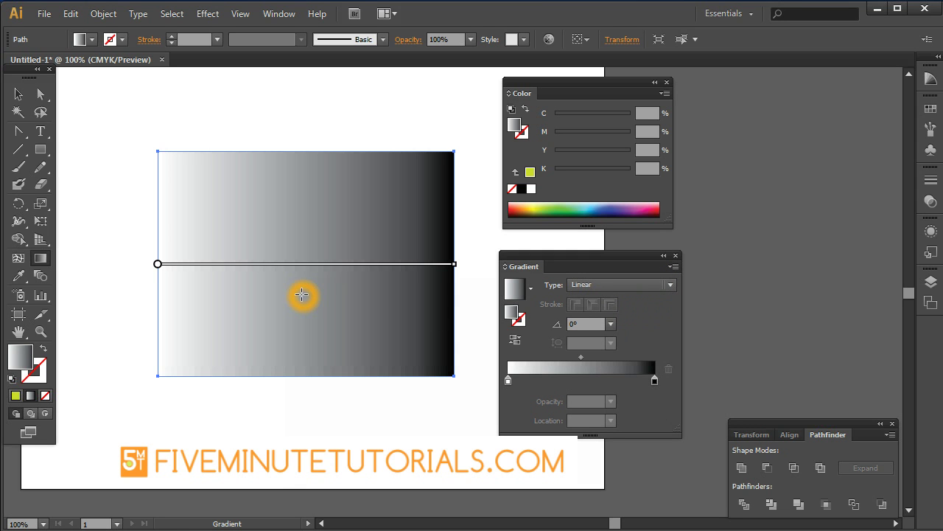
{"action": "left_click", "coordinate": [396, 338]}
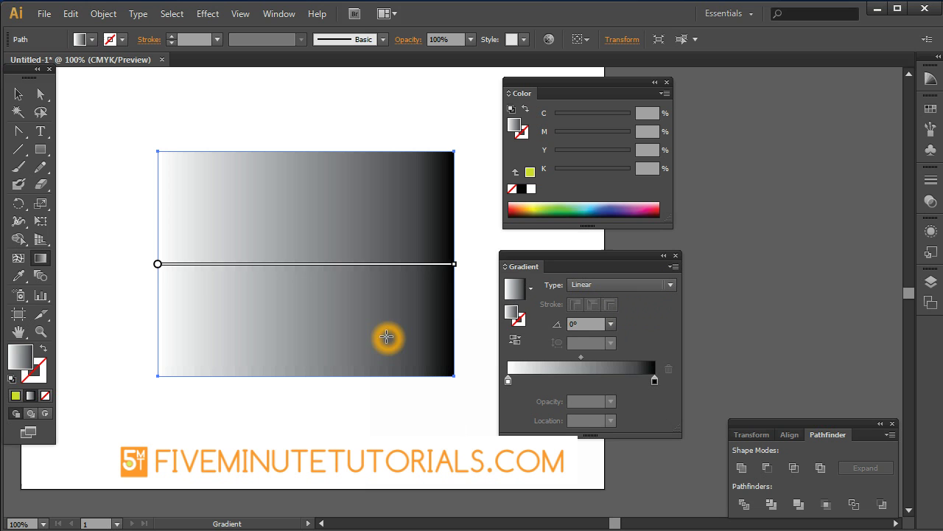
{"action": "left_click", "coordinate": [197, 296]}
{"action": "left_click", "coordinate": [165, 267]}
{"action": "left_click", "coordinate": [461, 281]}
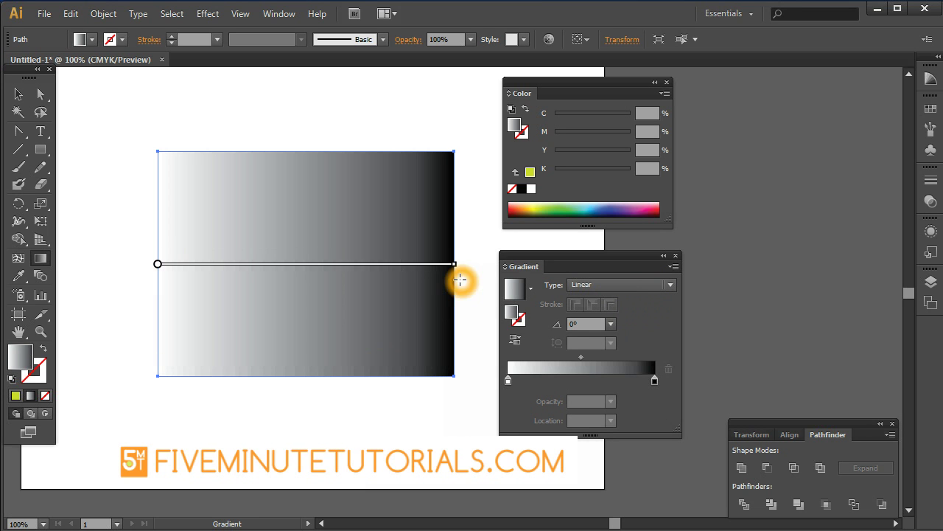
{"action": "mouse_move", "coordinate": [262, 268]}
{"action": "left_click", "coordinate": [270, 362]}
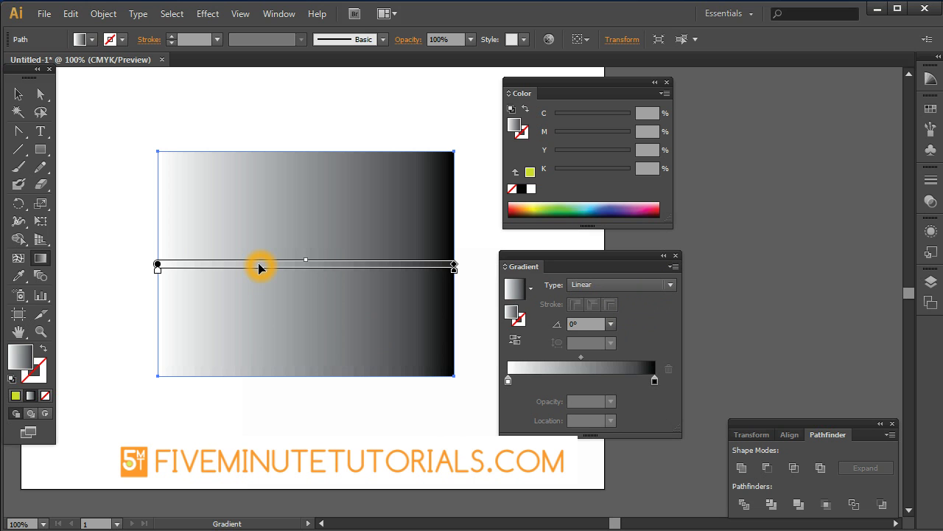
{"action": "left_click", "coordinate": [46, 260]}
{"action": "left_click", "coordinate": [194, 273]}
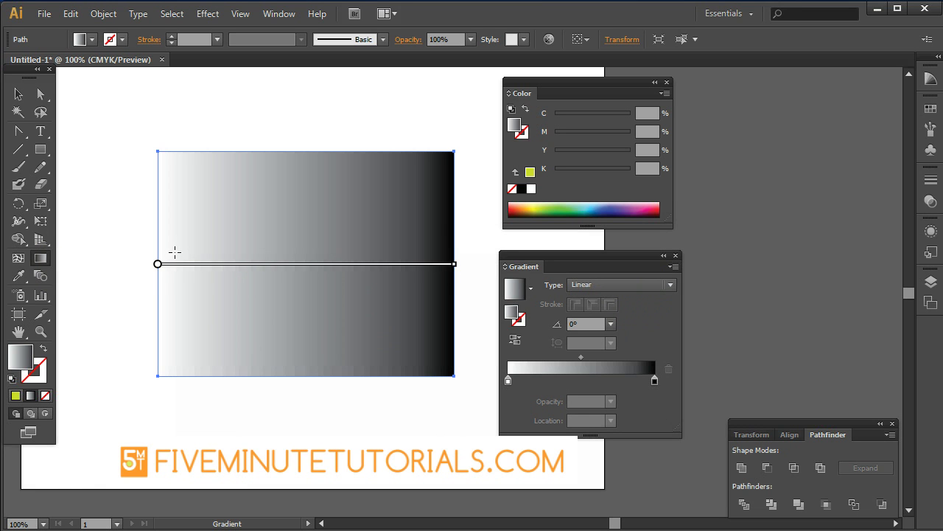
{"action": "left_click", "coordinate": [200, 263]}
{"action": "mouse_move", "coordinate": [261, 263]}
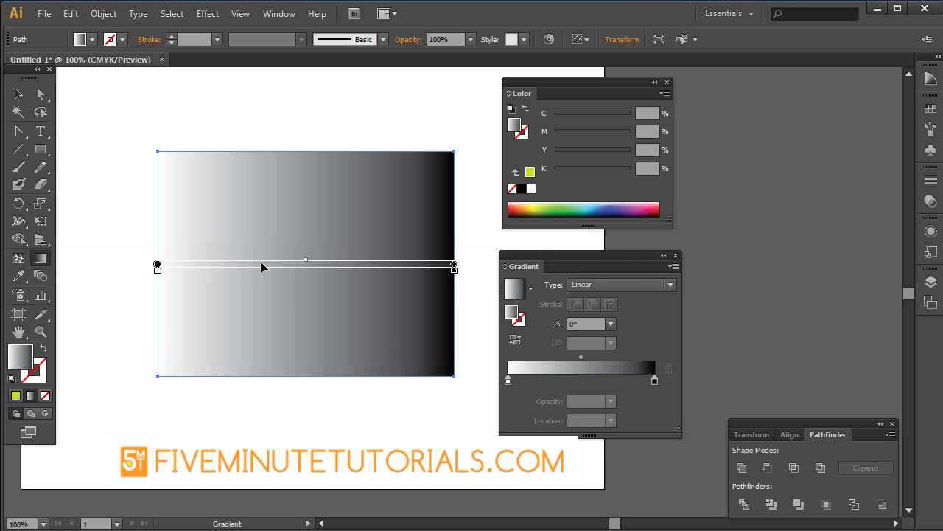
{"action": "left_click", "coordinate": [534, 270]}
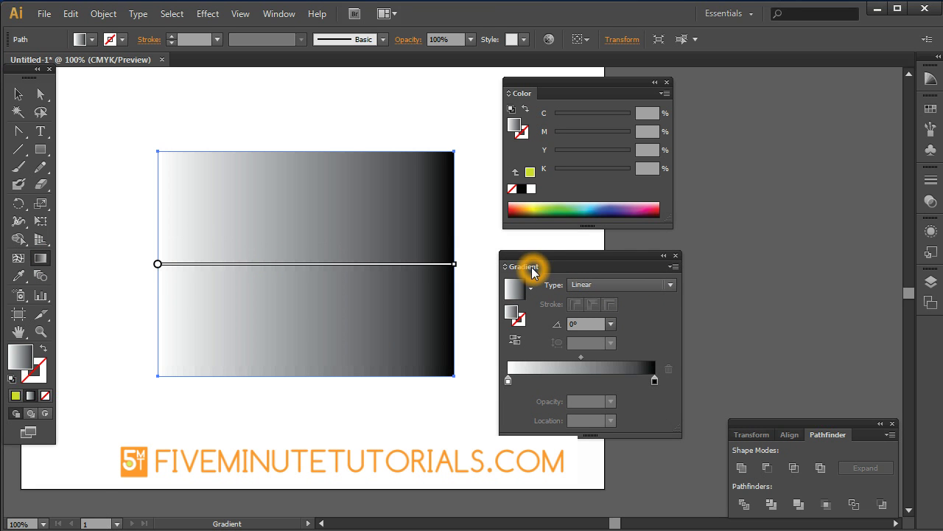
{"action": "left_click", "coordinate": [226, 269]}
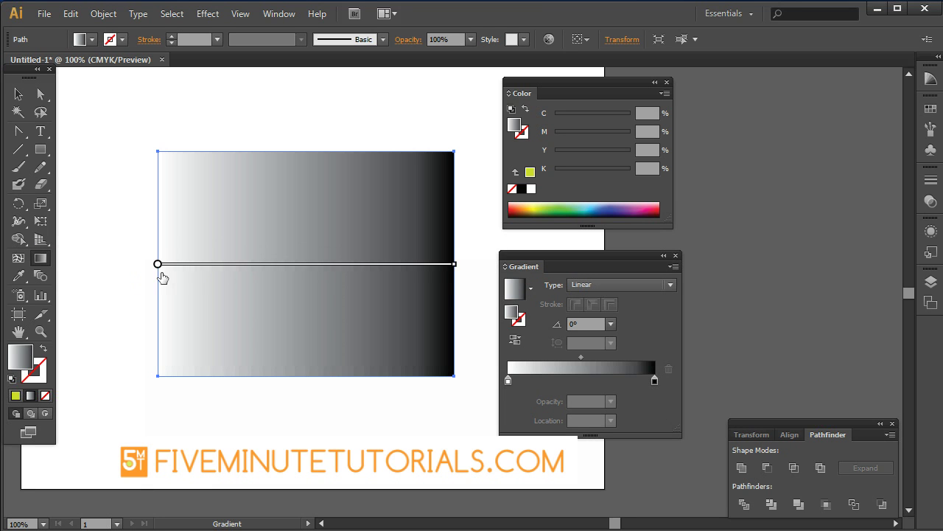
Slide the white color stop inward along the rectangle's gradient bar and return it to the start
{"action": "mouse_move", "coordinate": [159, 271]}
{"action": "left_click_drag", "start_coordinate": [159, 271], "coordinate": [260, 274]}
{"action": "left_click", "coordinate": [230, 273]}
{"action": "left_click", "coordinate": [258, 273]}
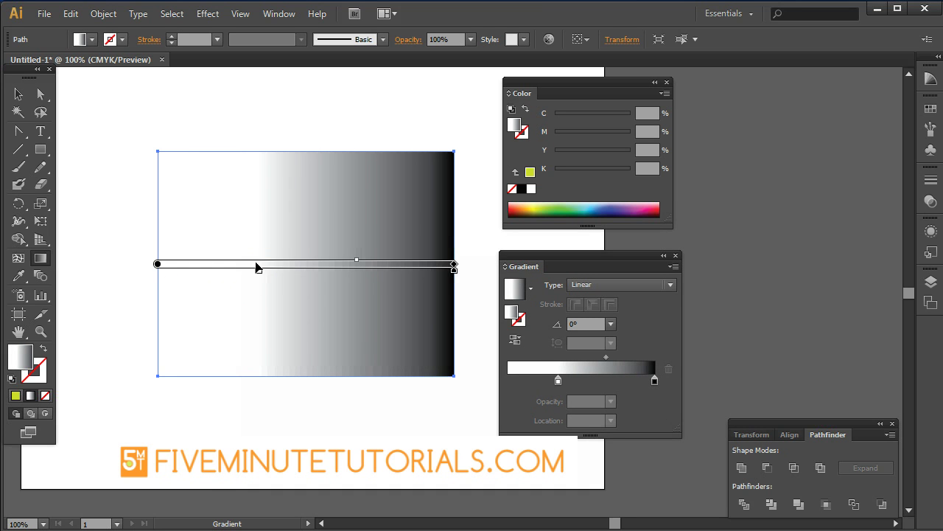
{"action": "left_click_drag", "start_coordinate": [260, 274], "coordinate": [141, 280]}
Move the gradient midpoint toward the white stop and pull the gradient's black end inward on the rectangle
{"action": "mouse_move", "coordinate": [305, 261]}
{"action": "left_mouse_down"}
{"action": "mouse_move", "coordinate": [210, 265]}
{"action": "mouse_move", "coordinate": [272, 264]}
{"action": "left_mouse_up"}
{"action": "mouse_move", "coordinate": [454, 269]}
{"action": "left_mouse_down"}
{"action": "mouse_move", "coordinate": [417, 280]}
{"action": "mouse_move", "coordinate": [405, 273]}
{"action": "mouse_move", "coordinate": [454, 264]}
{"action": "mouse_move", "coordinate": [436, 228]}
{"action": "mouse_move", "coordinate": [394, 244]}
{"action": "mouse_move", "coordinate": [413, 265]}
{"action": "mouse_move", "coordinate": [429, 264]}
{"action": "left_mouse_up"}
{"action": "left_click", "coordinate": [429, 269]}
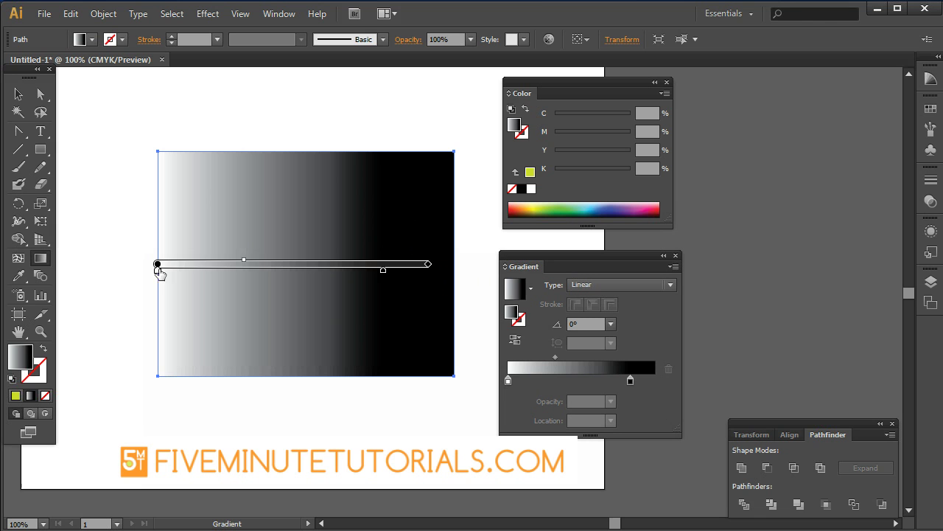
Shift the whole gradient bar horizontally by its origin, first into the rectangle and finally past its white-side edge
{"action": "left_click", "coordinate": [157, 265]}
{"action": "left_click_drag", "start_coordinate": [157, 265], "coordinate": [157, 221]}
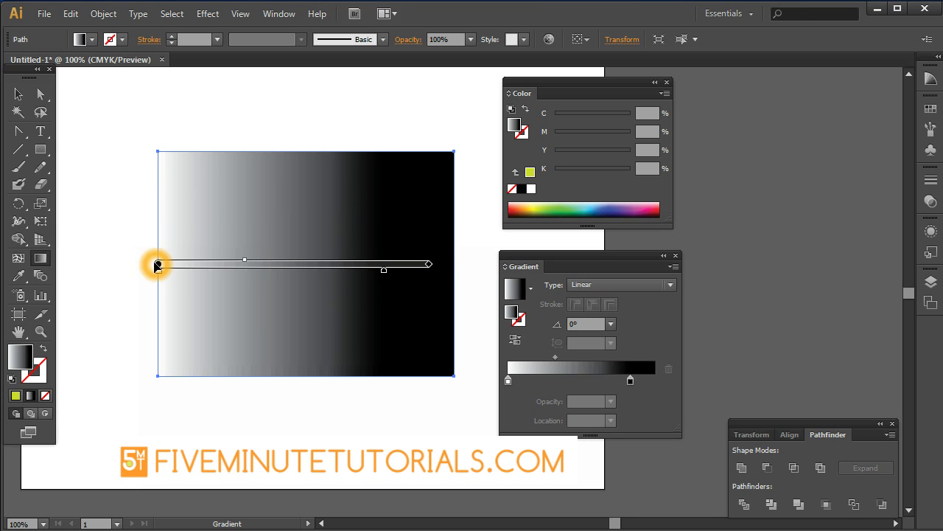
{"action": "mouse_move", "coordinate": [157, 265]}
{"action": "left_mouse_down"}
{"action": "mouse_move", "coordinate": [171, 218]}
{"action": "mouse_move", "coordinate": [221, 199]}
{"action": "left_mouse_up"}
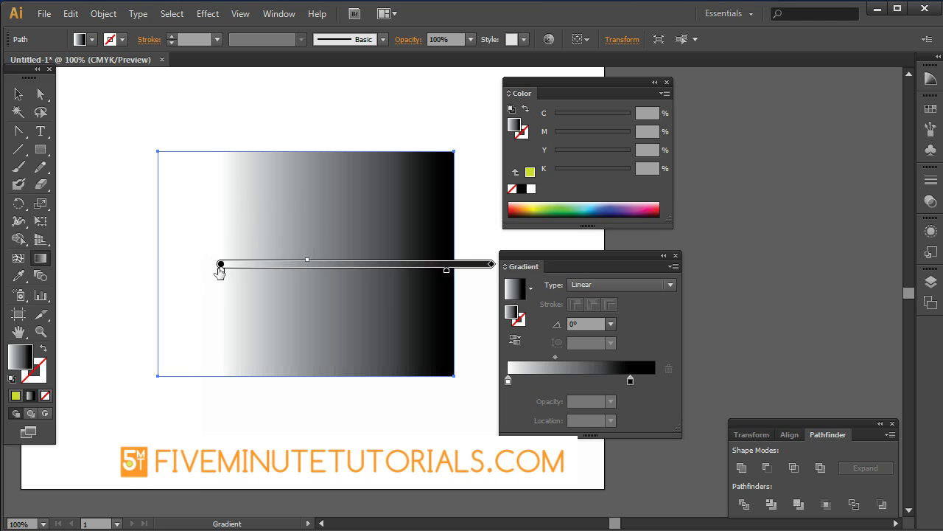
{"action": "left_click_drag", "start_coordinate": [221, 263], "coordinate": [145, 201]}
{"action": "left_click_drag", "start_coordinate": [145, 263], "coordinate": [102, 238]}
{"action": "left_click", "coordinate": [375, 277]}
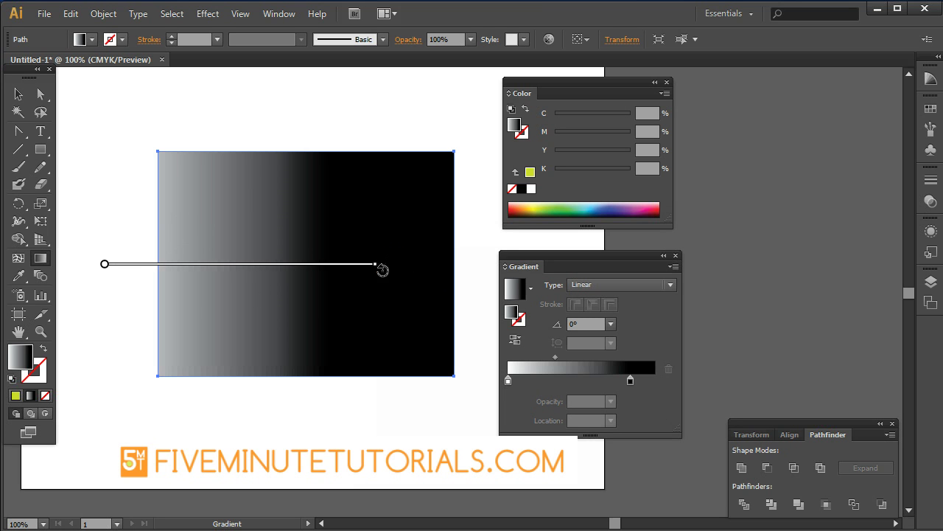
Rotate the rectangle's gradient to about -26° by its end handle
{"action": "left_click", "coordinate": [100, 270]}
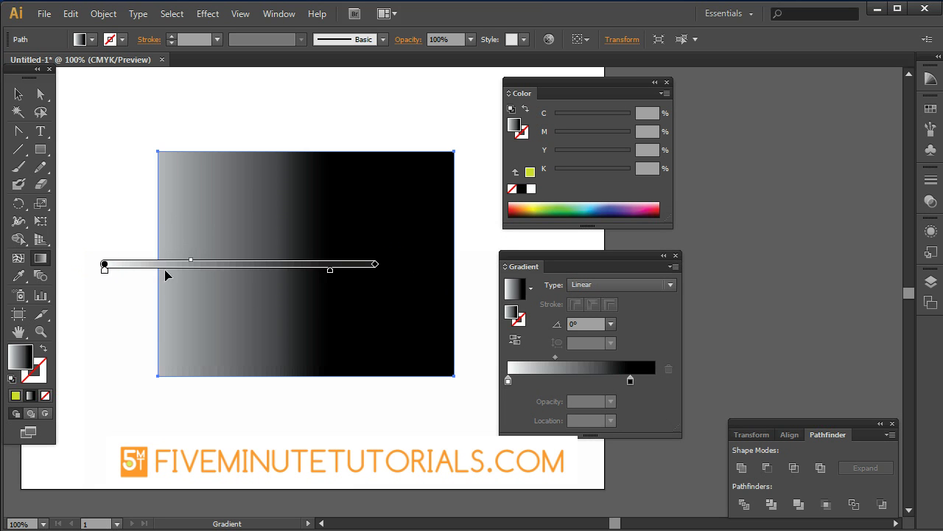
{"action": "left_click", "coordinate": [381, 274]}
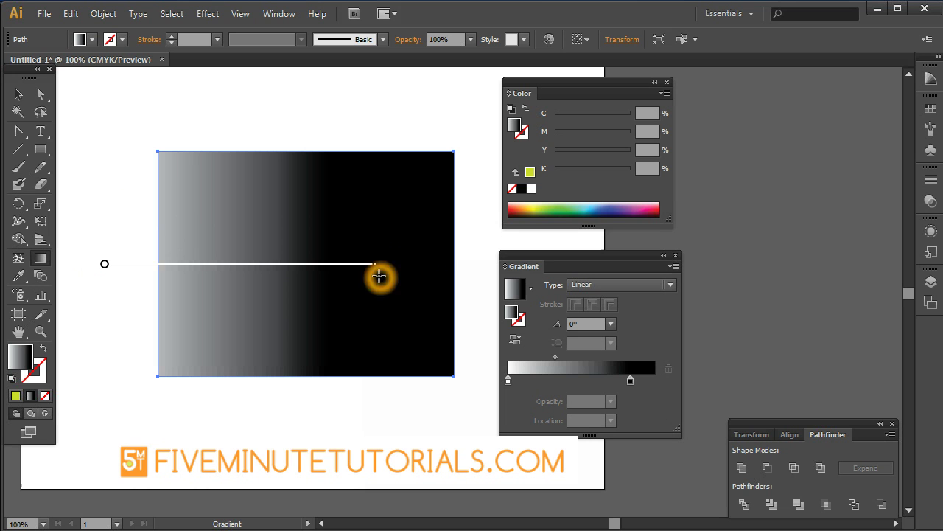
{"action": "left_click", "coordinate": [378, 265]}
{"action": "left_click", "coordinate": [389, 275]}
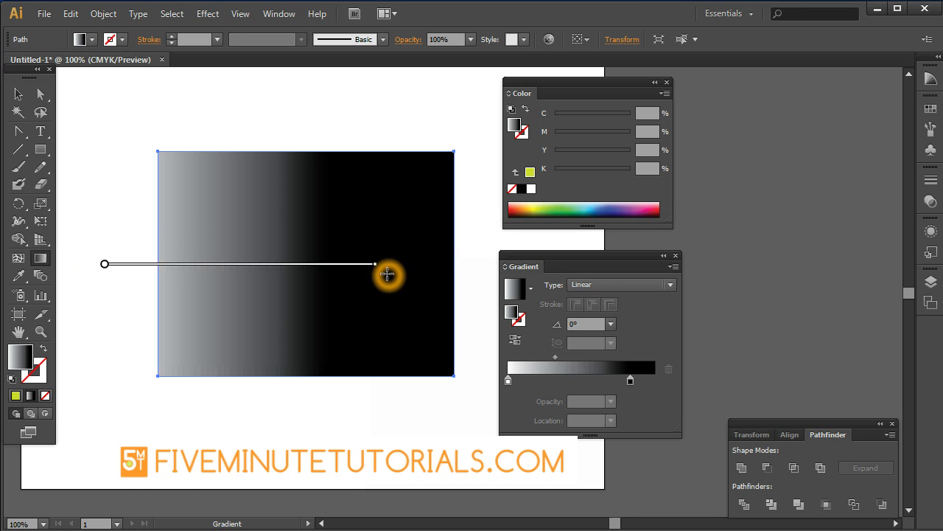
{"action": "left_click", "coordinate": [383, 270]}
{"action": "left_click_drag", "start_coordinate": [383, 270], "coordinate": [334, 377]}
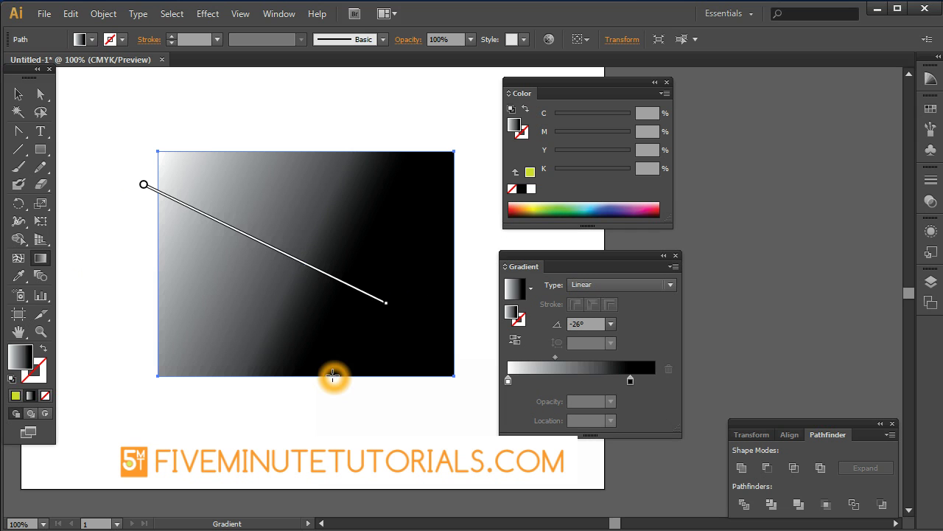
{"action": "left_click", "coordinate": [421, 379]}
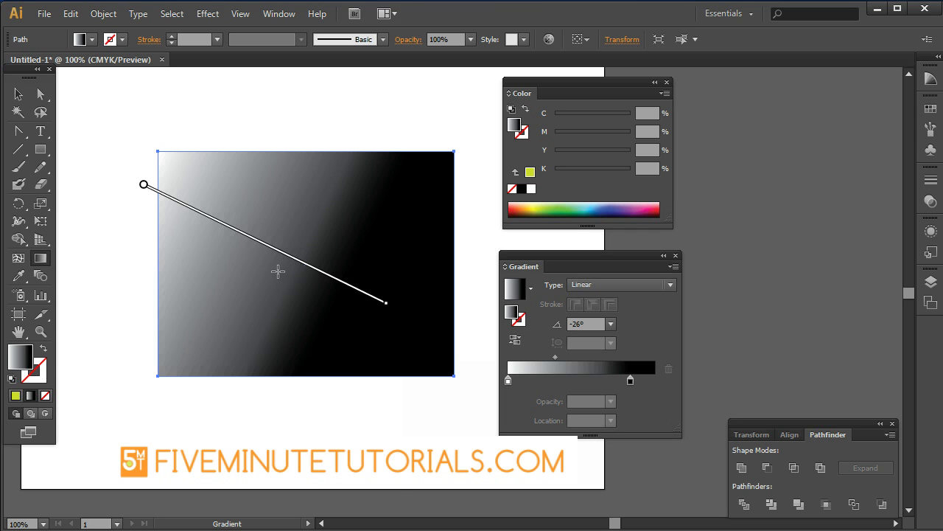
{"action": "left_click", "coordinate": [276, 247]}
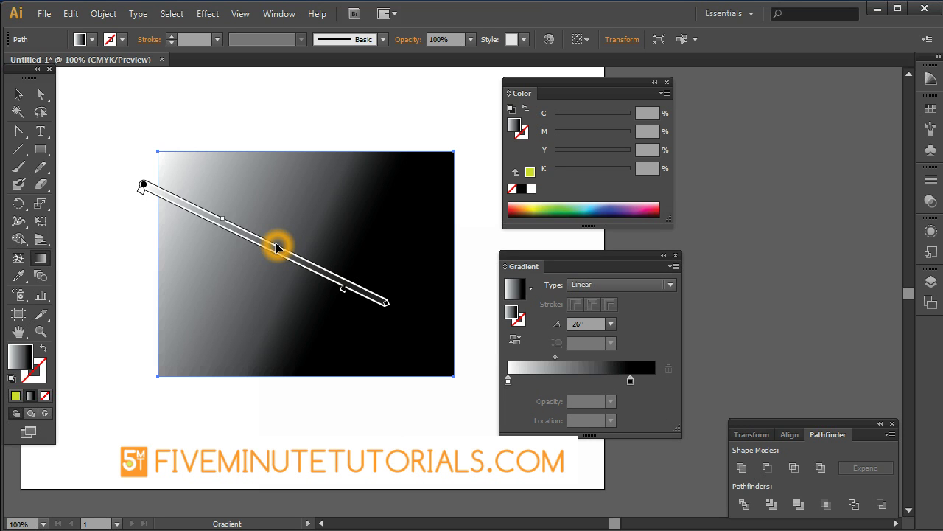
Undo the gradient's rotation, shifts and black-end changes, and reactivate the Gradient tool
{"action": "key", "text": "v"}
{"action": "key", "text": "ctrl+z"}
{"action": "key", "text": "ctrl+z"}
{"action": "key", "text": "ctrl+z"}
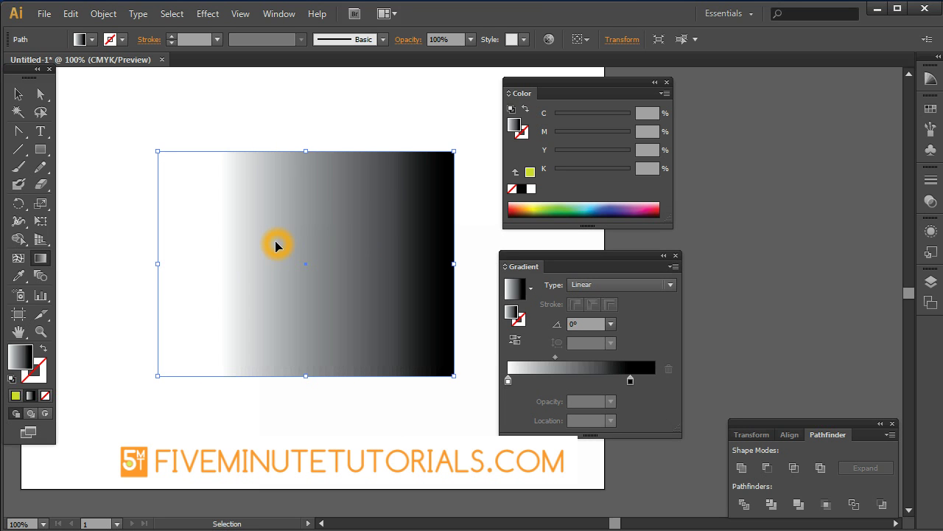
{"action": "key", "text": "ctrl+z"}
{"action": "key", "text": "ctrl+z"}
{"action": "key", "text": "ctrl+z"}
{"action": "key", "text": "ctrl+z"}
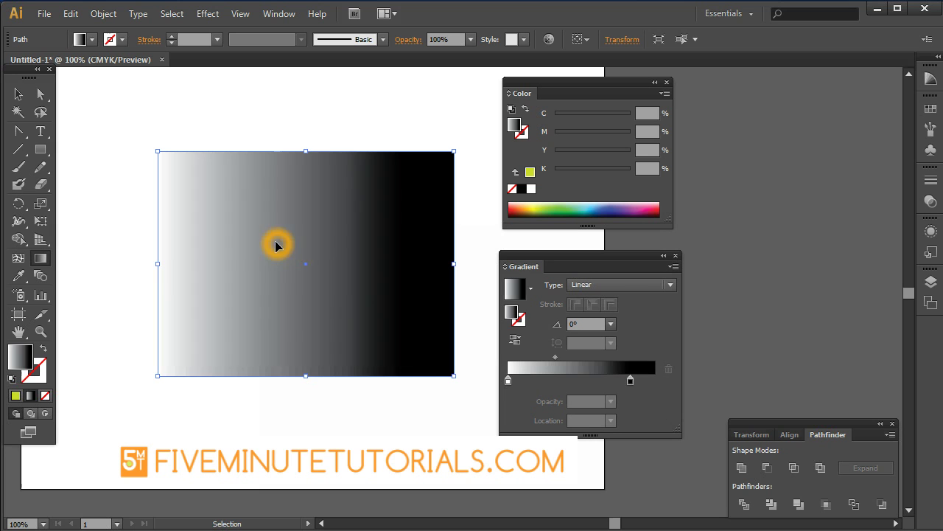
{"action": "key", "text": "g"}
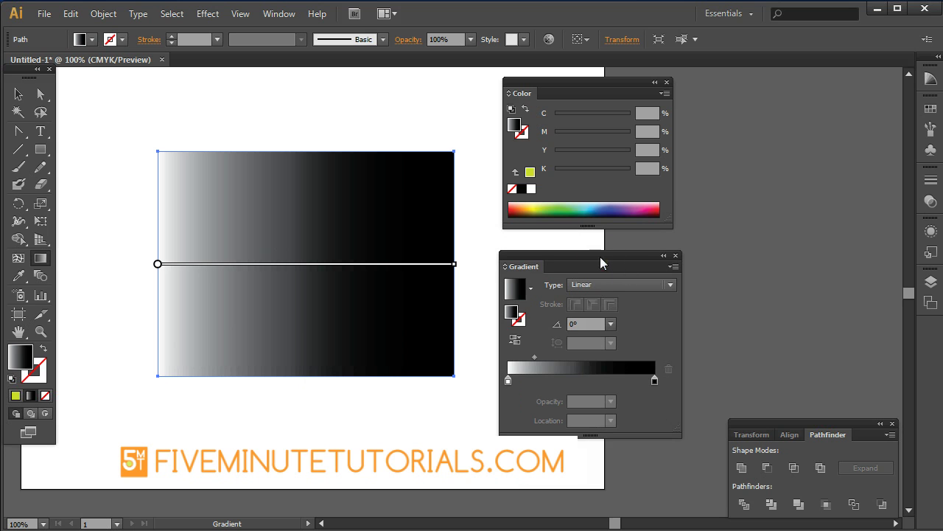
Reverse the rectangle's gradient direction and reverse it back to white-to-black
{"action": "left_click_drag", "start_coordinate": [600, 258], "coordinate": [597, 249]}
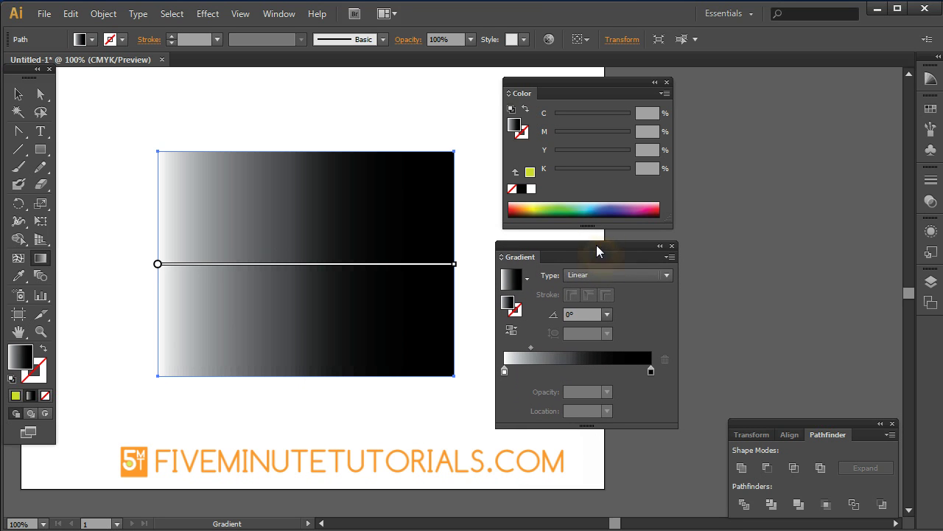
{"action": "left_click", "coordinate": [514, 328]}
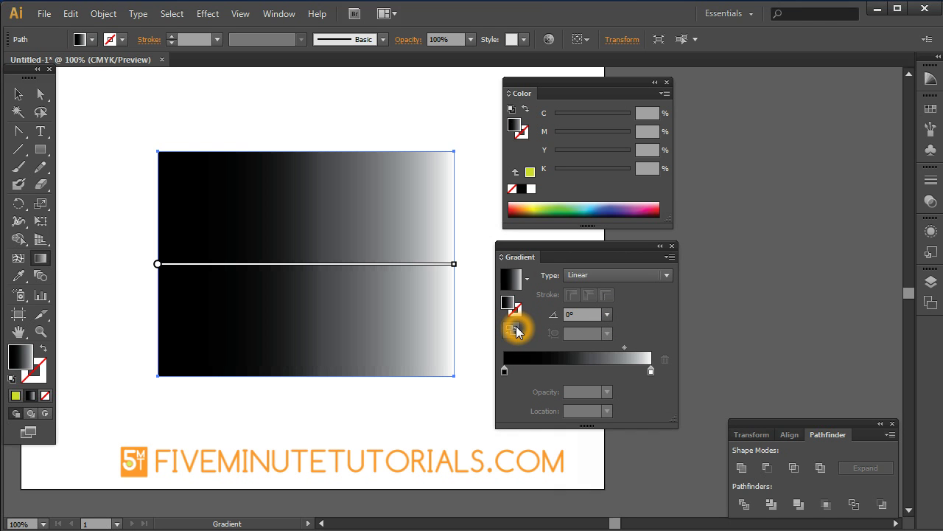
{"action": "left_click", "coordinate": [514, 328]}
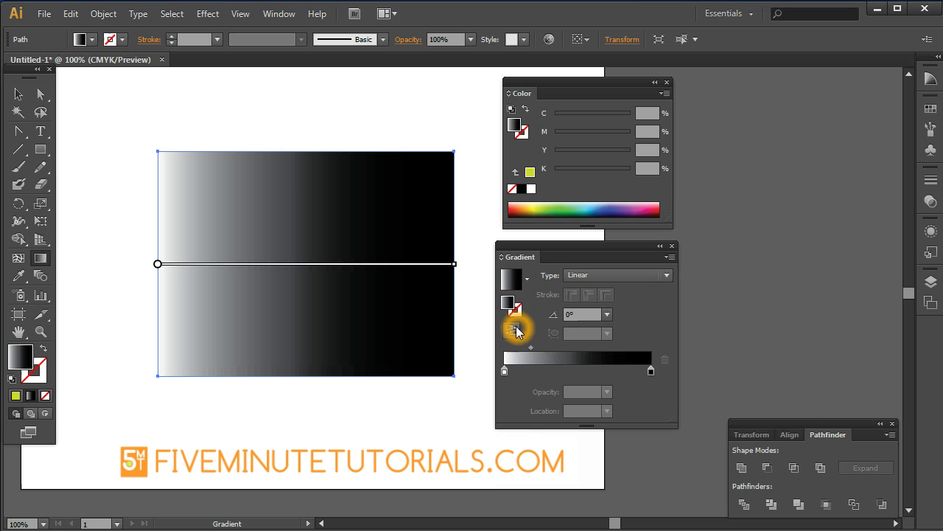
Move the midpoint between the white and black stops to a location of about 40%
{"action": "left_click", "coordinate": [566, 359]}
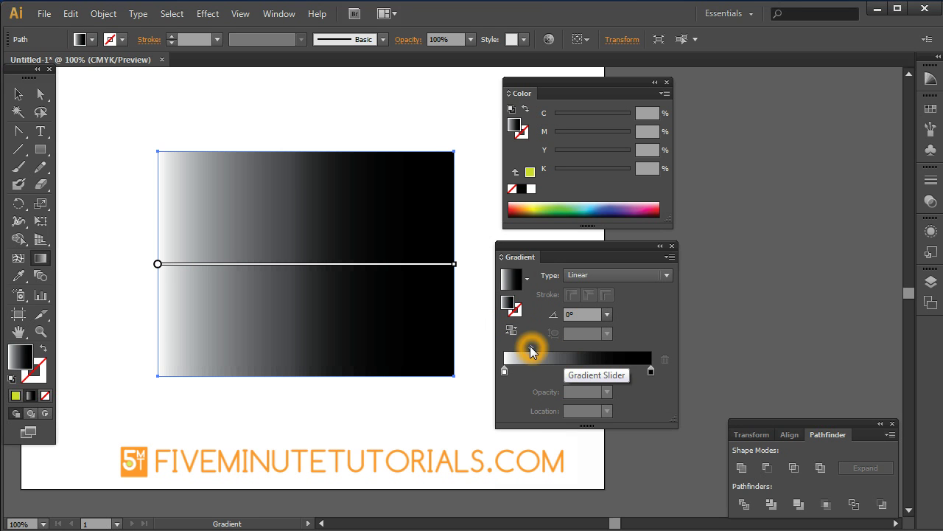
{"action": "left_click_drag", "start_coordinate": [531, 347], "coordinate": [564, 352]}
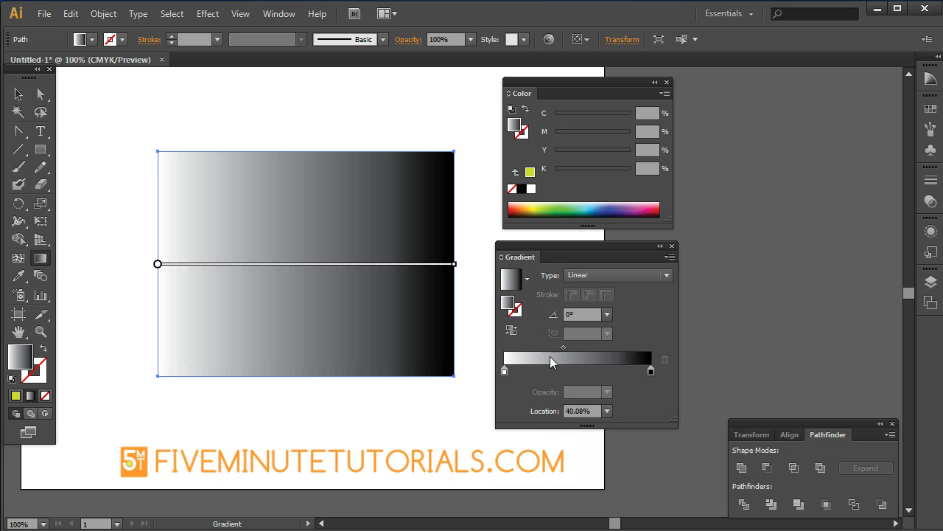
Recolor the gradient's white stop in HSB mode with saturation at about 52% and brightness at about 81%
{"action": "double_click", "coordinate": [505, 372]}
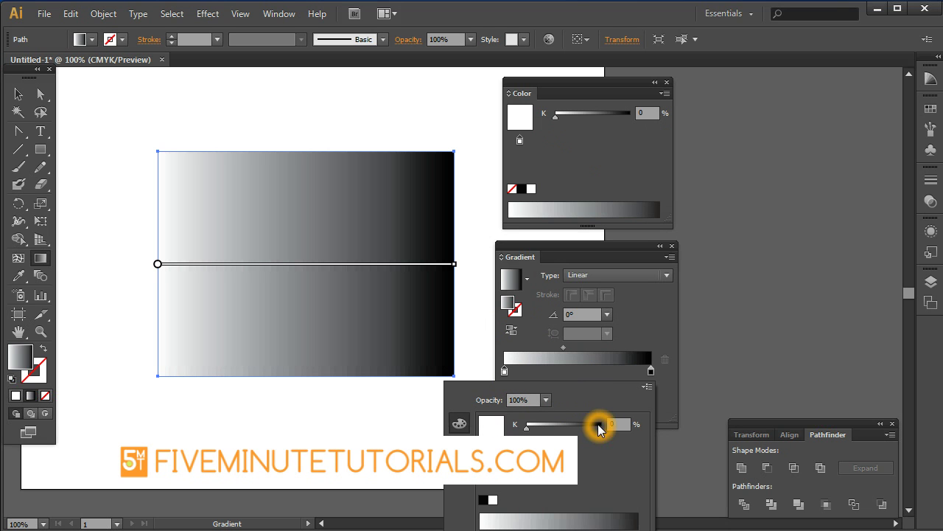
{"action": "left_click", "coordinate": [647, 386]}
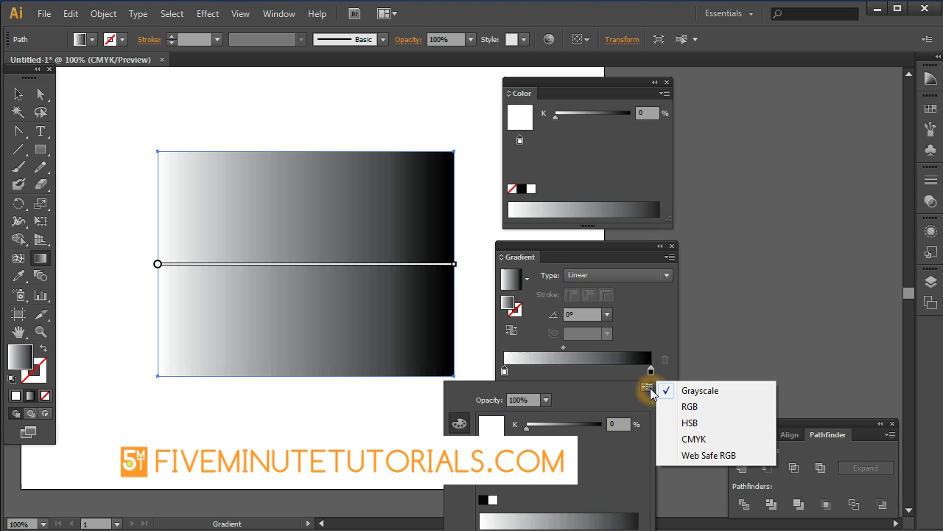
{"action": "left_click", "coordinate": [694, 422]}
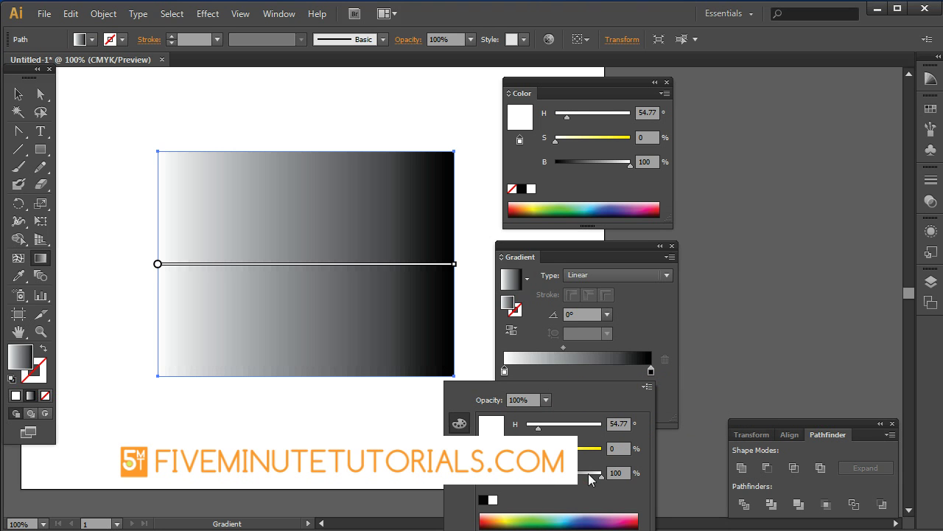
{"action": "left_click_drag", "start_coordinate": [528, 451], "coordinate": [566, 451]}
{"action": "mouse_move", "coordinate": [600, 477]}
{"action": "left_mouse_down"}
{"action": "mouse_move", "coordinate": [574, 478]}
{"action": "mouse_move", "coordinate": [587, 477]}
{"action": "left_mouse_up"}
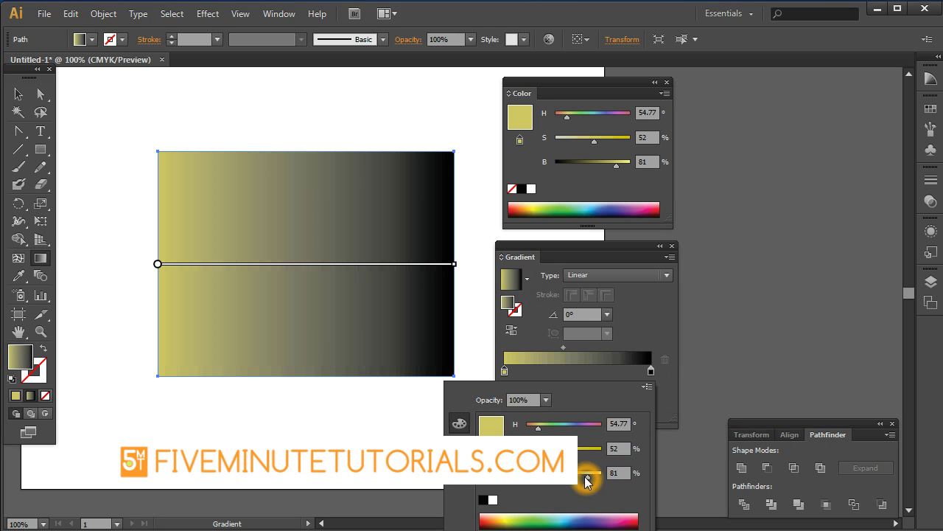
Recolor the black stop with a blue swatch at a location of about 81%, and the yellowish stop with a green swatch
{"action": "left_click", "coordinate": [460, 422]}
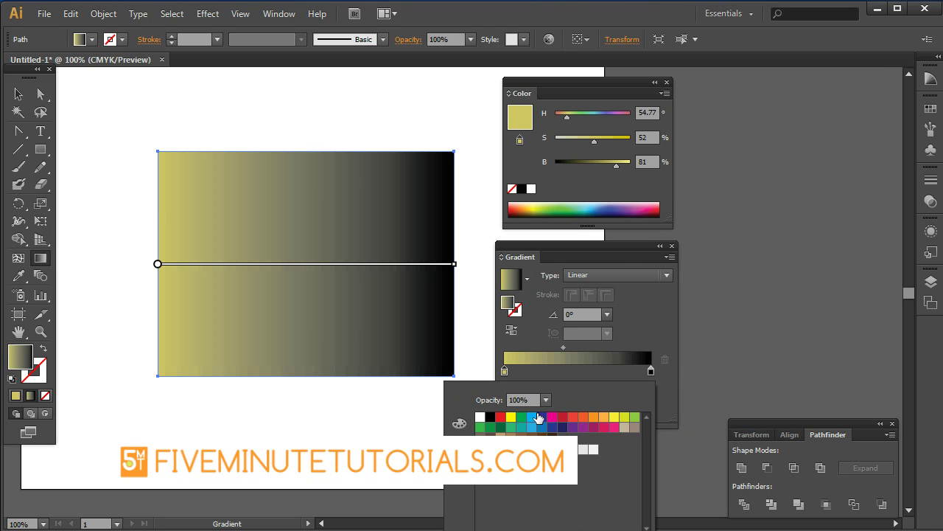
{"action": "left_click", "coordinate": [932, 110]}
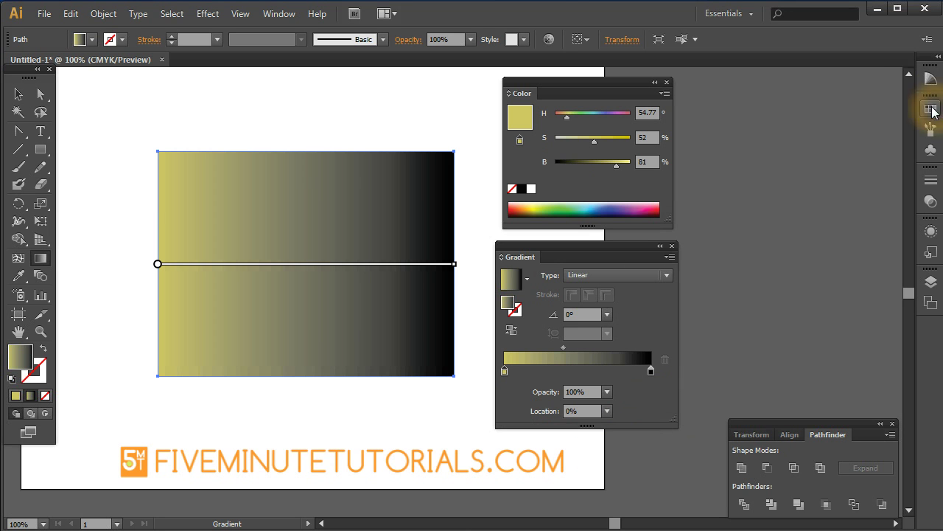
{"action": "left_click", "coordinate": [931, 110]}
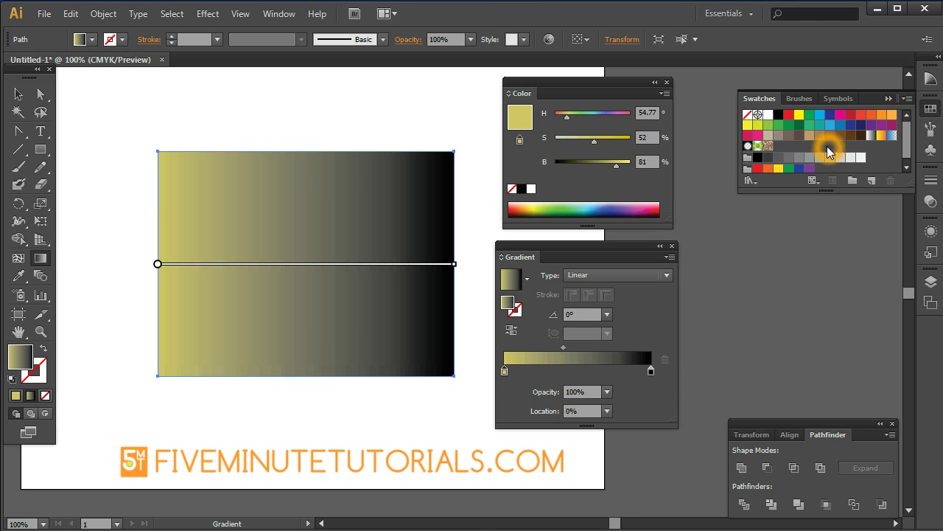
{"action": "left_click_drag", "start_coordinate": [837, 126], "coordinate": [650, 375]}
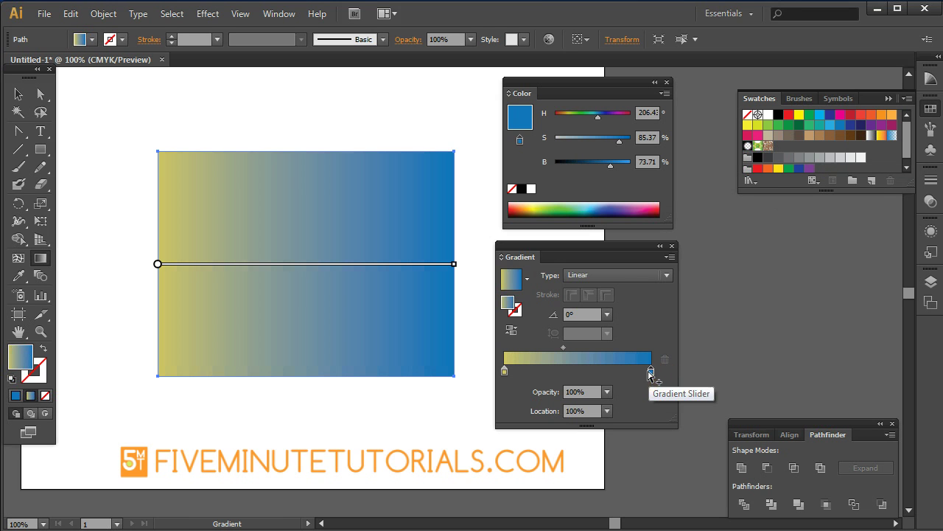
{"action": "left_click", "coordinate": [651, 375]}
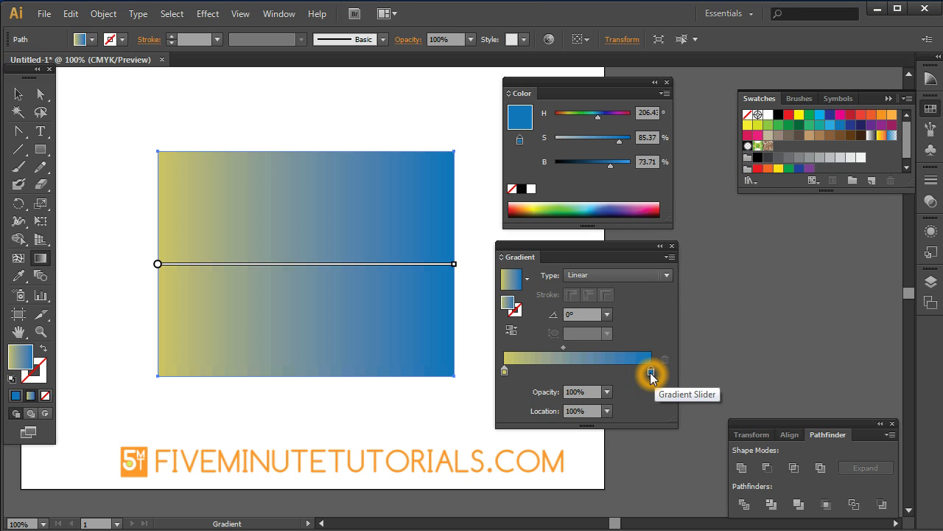
{"action": "left_click_drag", "start_coordinate": [651, 376], "coordinate": [627, 388]}
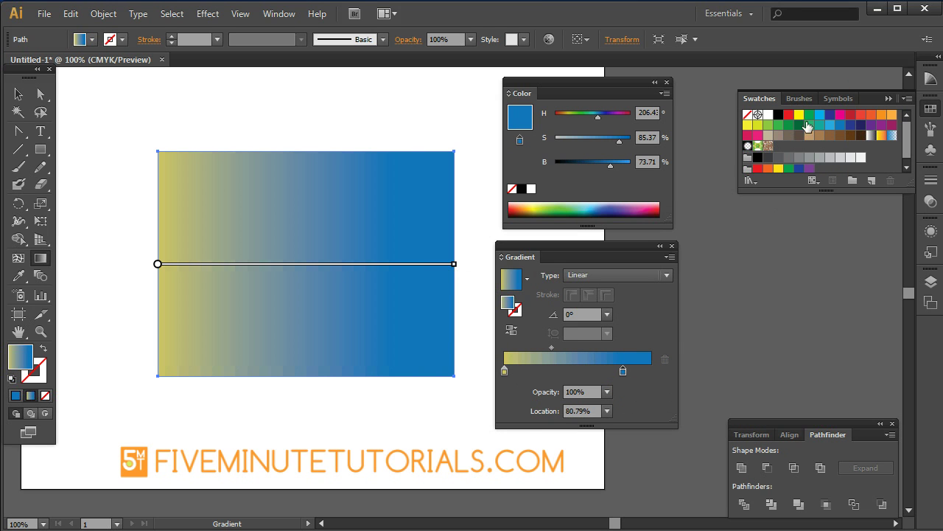
{"action": "left_click_drag", "start_coordinate": [808, 116], "coordinate": [505, 372]}
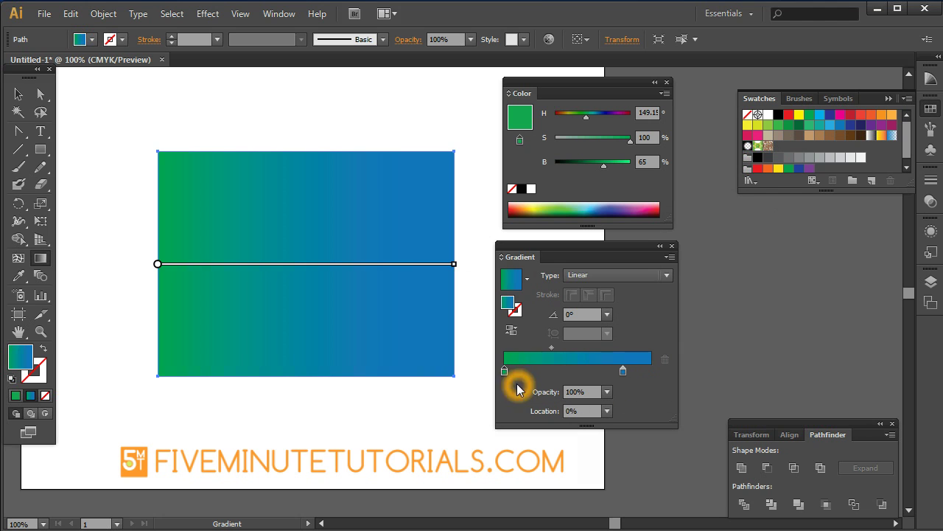
Try moving the green stop to about the middle of the gradient and return it to 0%
{"action": "left_click", "coordinate": [577, 371]}
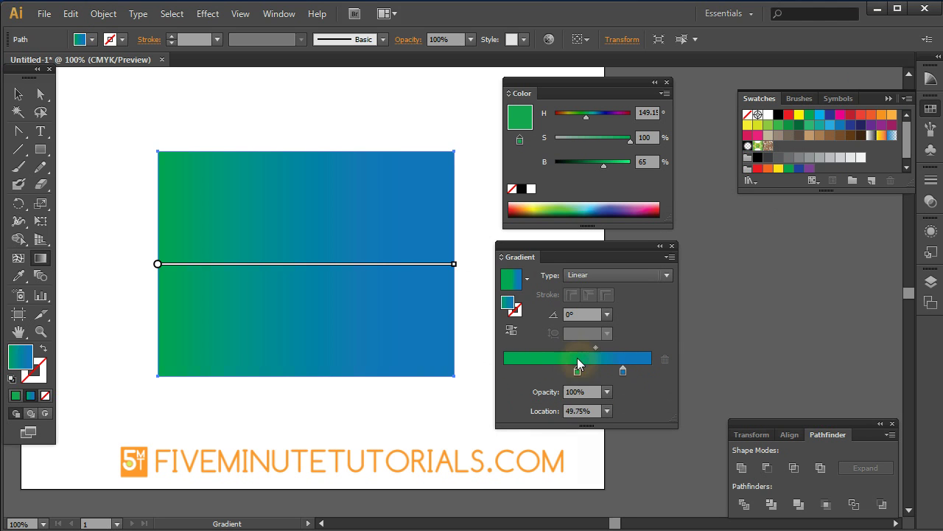
{"action": "left_click_drag", "start_coordinate": [574, 375], "coordinate": [494, 376]}
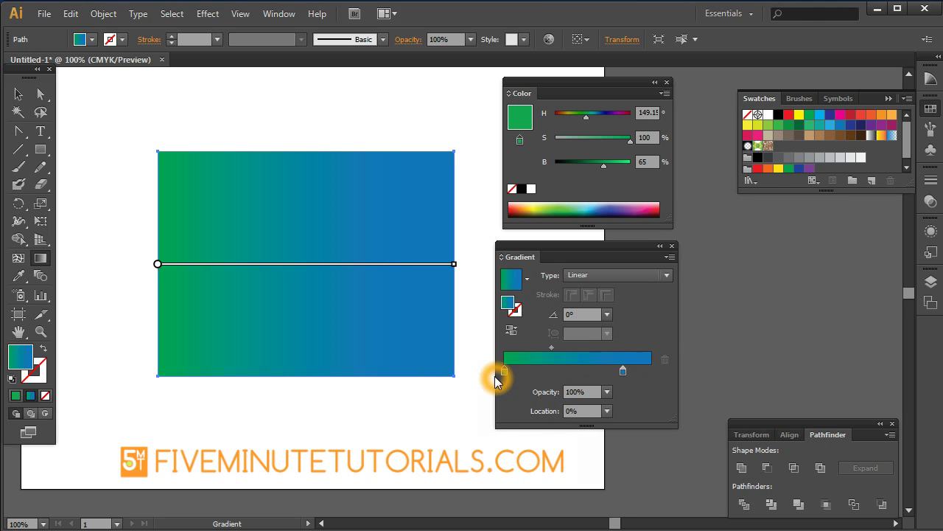
{"action": "left_click", "coordinate": [582, 361]}
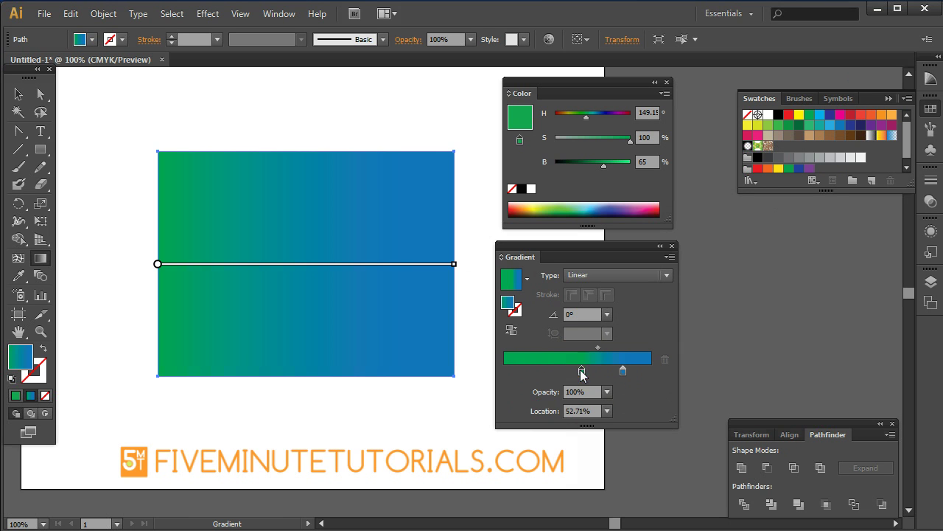
{"action": "left_click_drag", "start_coordinate": [583, 373], "coordinate": [506, 379]}
Add a third gradient stop at a location of about 41% and color it with an orange swatch
{"action": "left_click", "coordinate": [565, 371]}
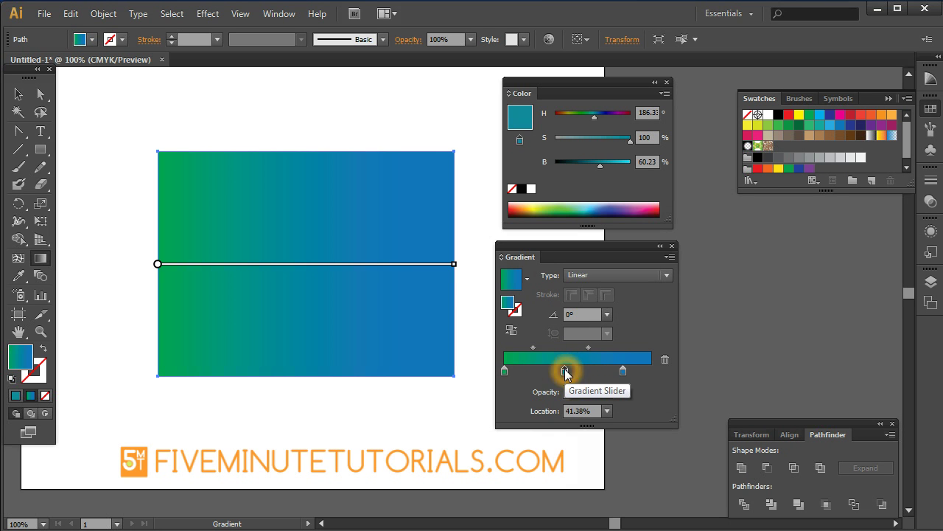
{"action": "left_click", "coordinate": [566, 376]}
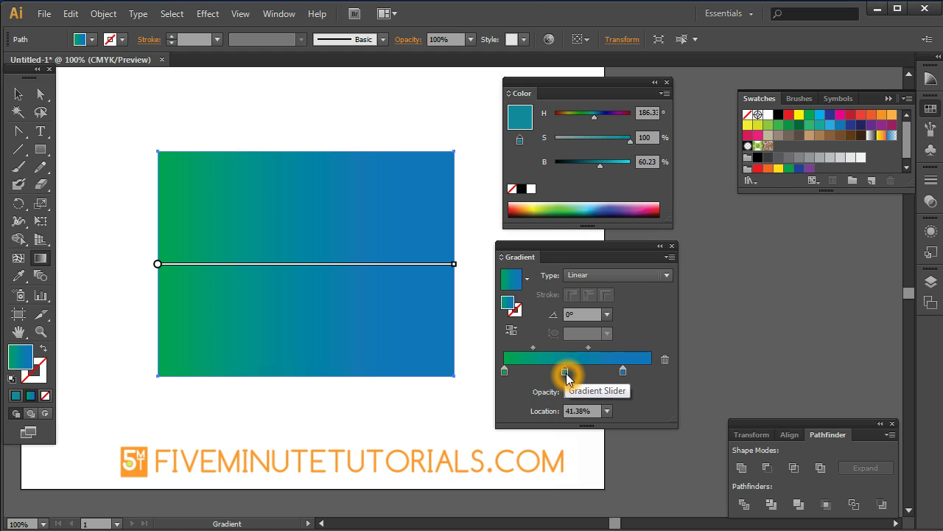
{"action": "left_click_drag", "start_coordinate": [768, 168], "coordinate": [565, 372]}
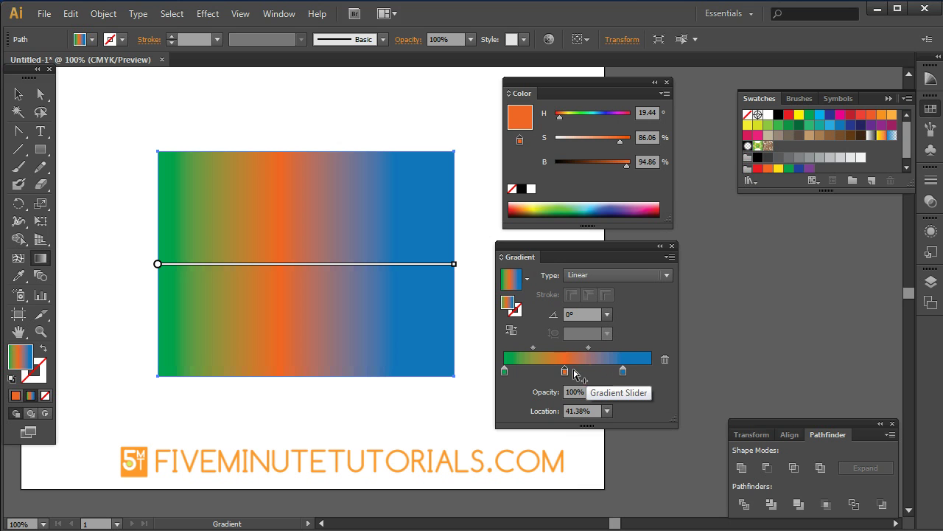
{"action": "left_click", "coordinate": [575, 370]}
{"action": "left_click", "coordinate": [586, 381]}
{"action": "left_click", "coordinate": [566, 374]}
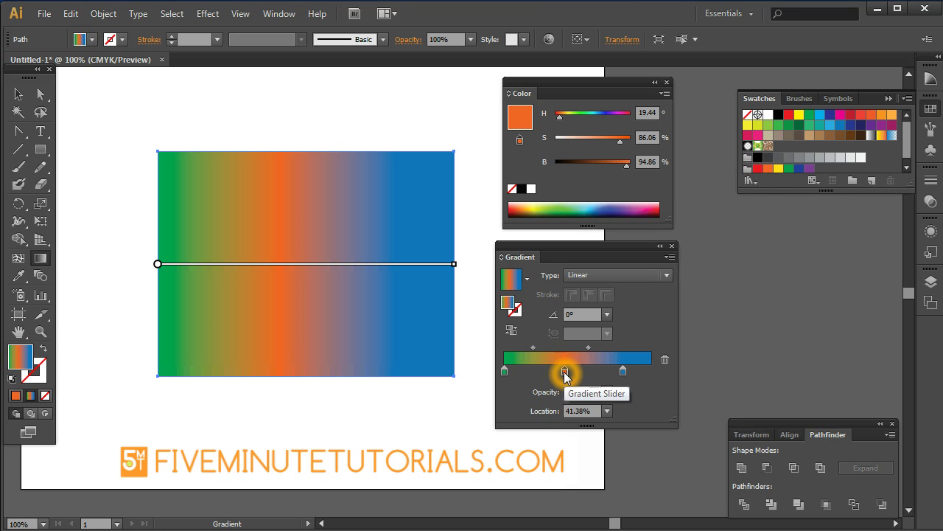
Delete the orange stop from the gradient and move the blue stop to a location of 100%
{"action": "left_click", "coordinate": [603, 410]}
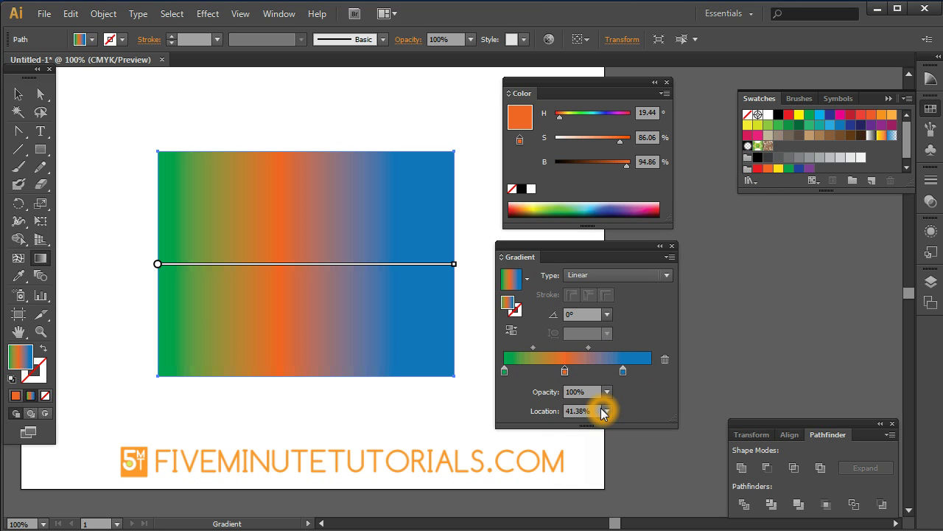
{"action": "left_click", "coordinate": [566, 371]}
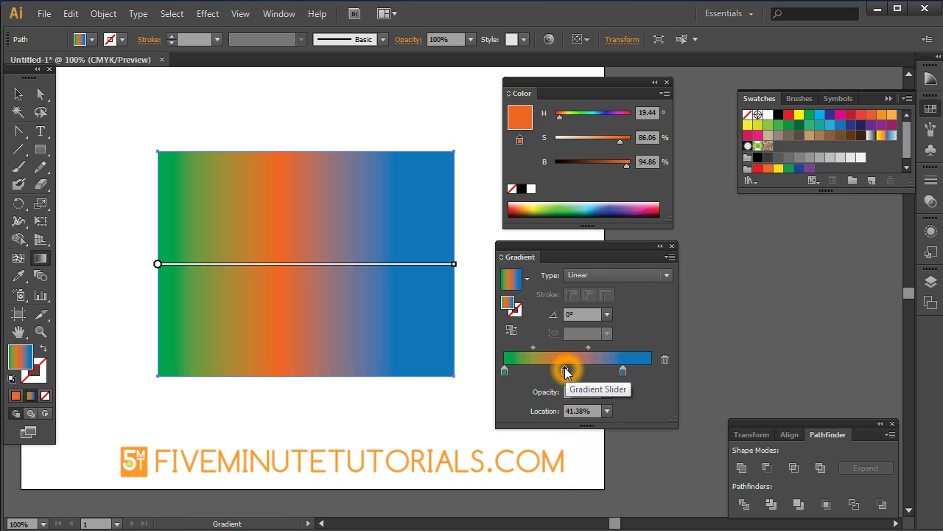
{"action": "left_click_drag", "start_coordinate": [566, 371], "coordinate": [651, 365]}
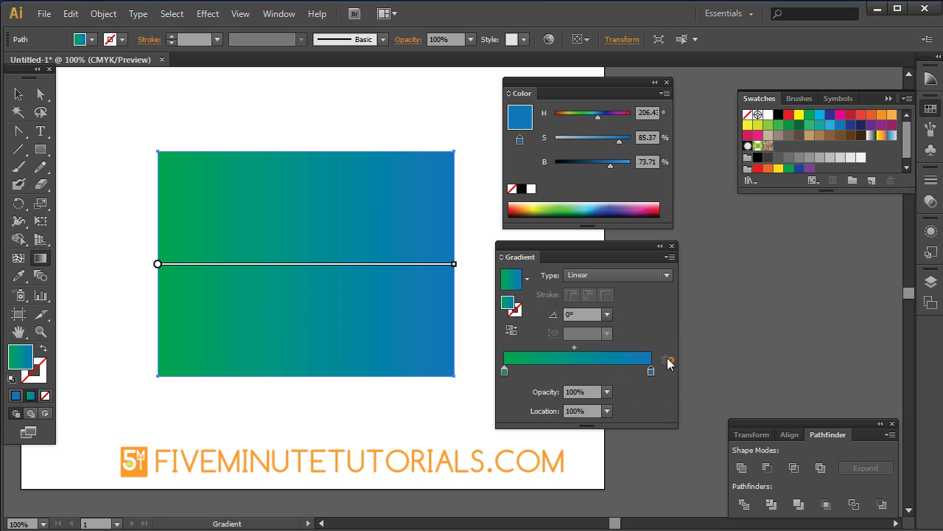
{"action": "left_click", "coordinate": [507, 370]}
{"action": "left_click", "coordinate": [620, 379]}
{"action": "left_click", "coordinate": [529, 373]}
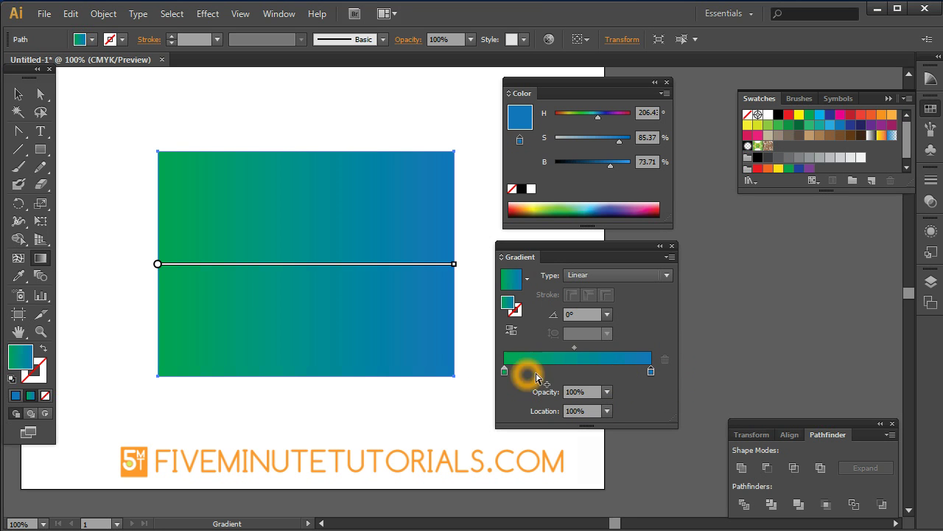
{"action": "left_click", "coordinate": [621, 379]}
{"action": "left_click", "coordinate": [638, 277]}
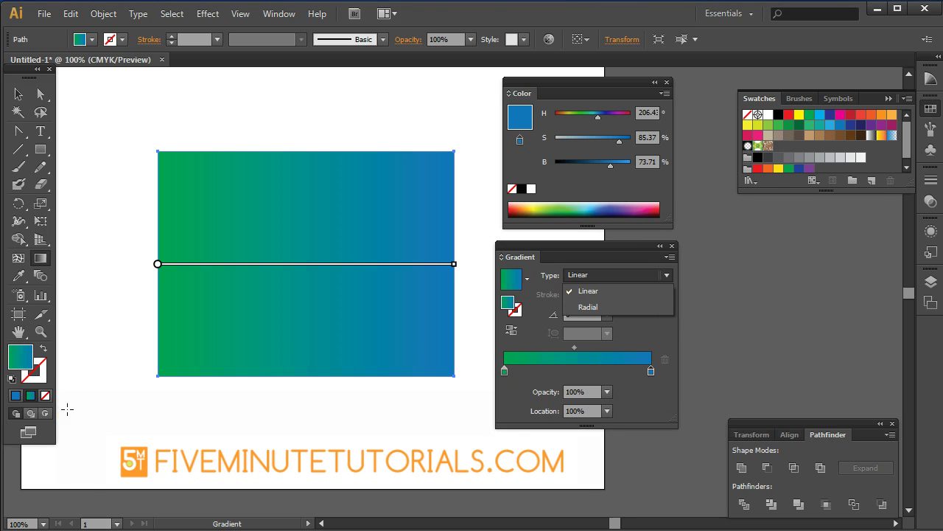
Replace the rectangle's gradient fill with the solid yellow swatch
{"action": "left_click", "coordinate": [23, 357]}
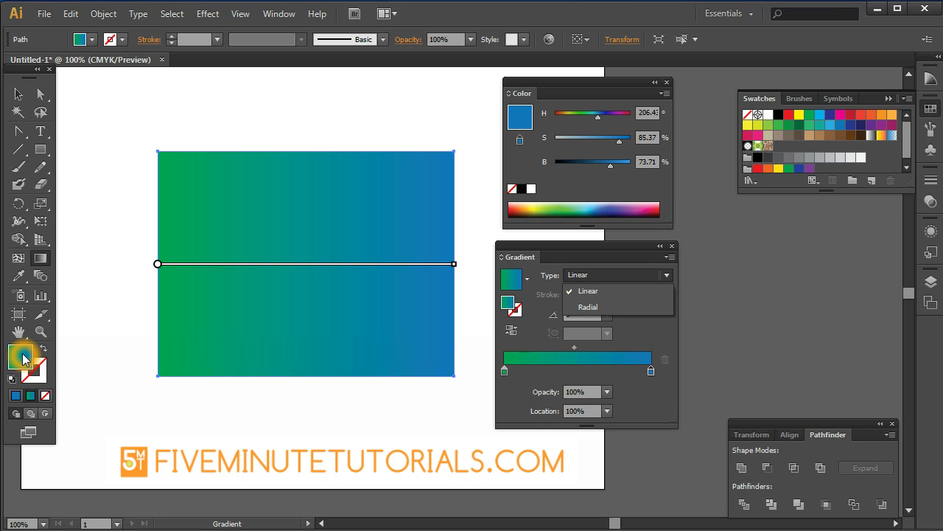
{"action": "left_click", "coordinate": [780, 170]}
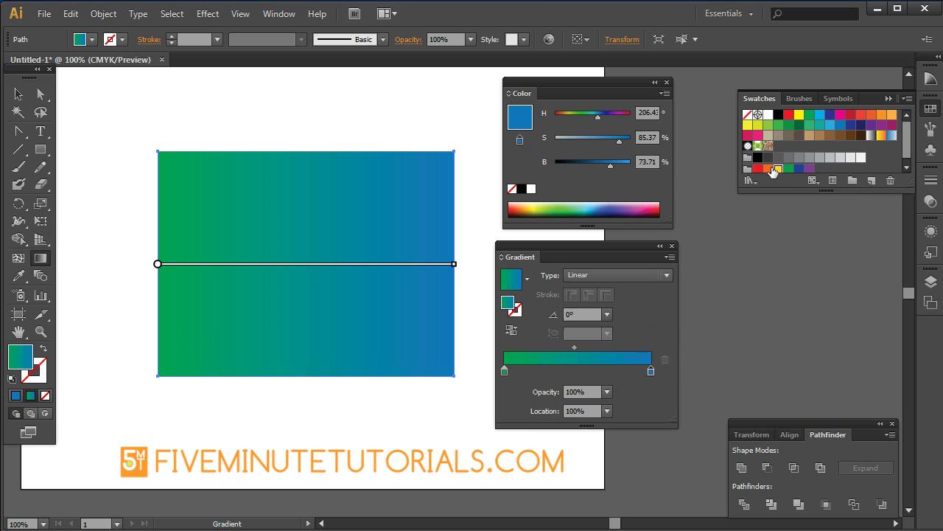
{"action": "left_click_drag", "start_coordinate": [100, 361], "coordinate": [23, 357]}
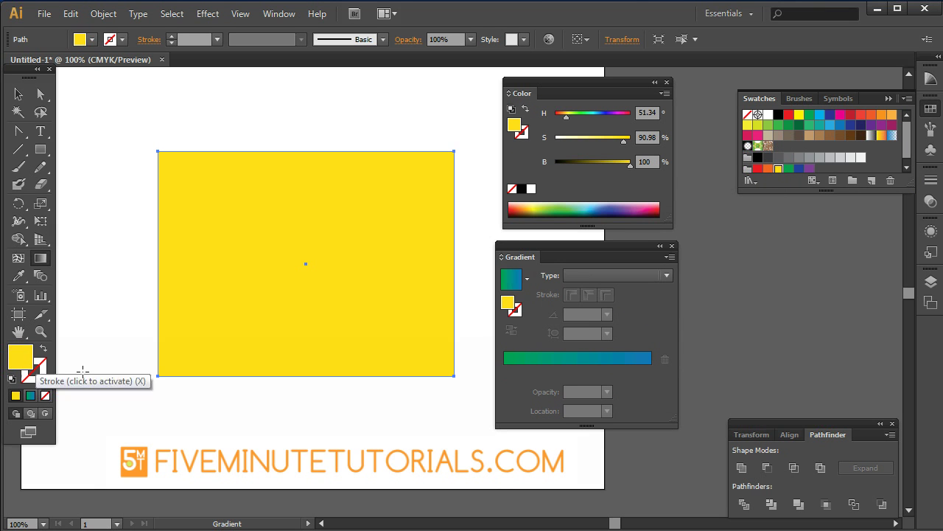
{"action": "left_click", "coordinate": [43, 362]}
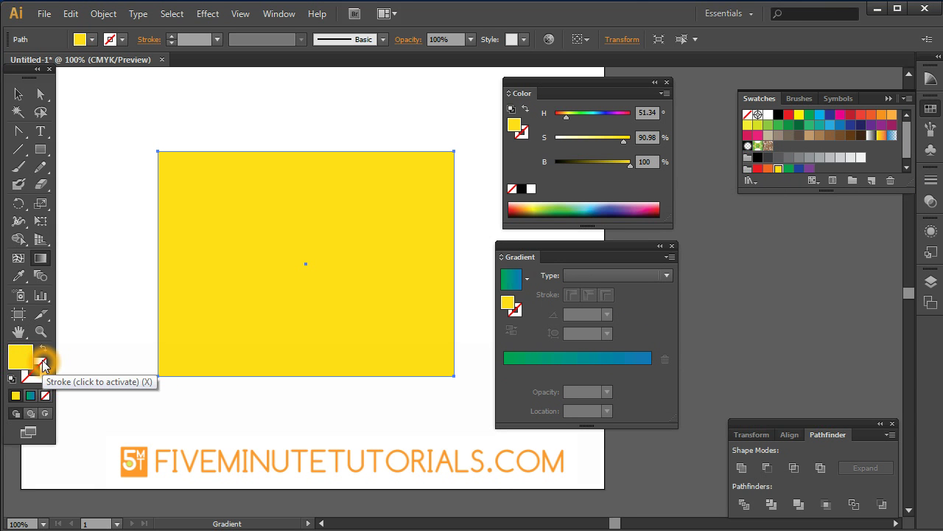